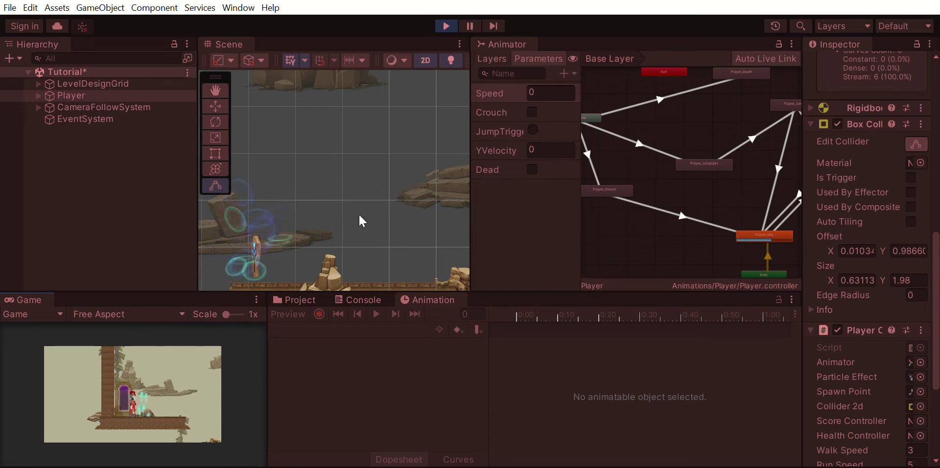
- Select the Player object and frame it closely in the Scene view
click(71, 95)
key(f)
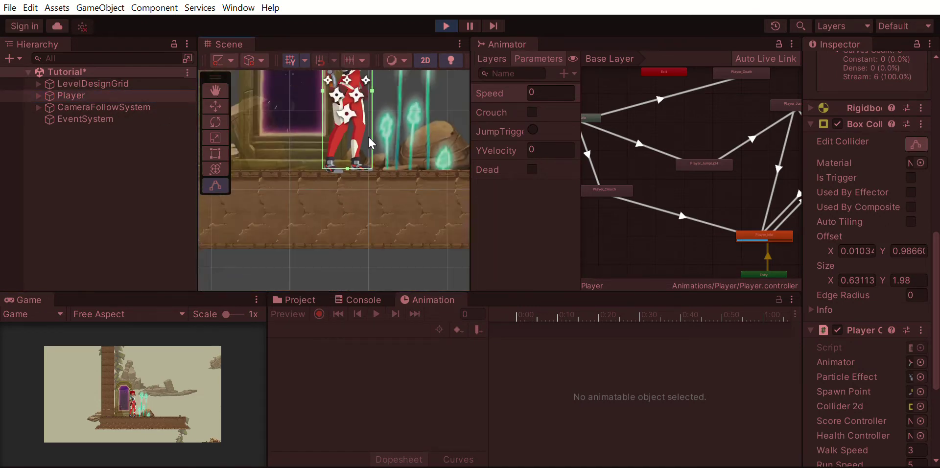
scroll(369, 135, down, 5)
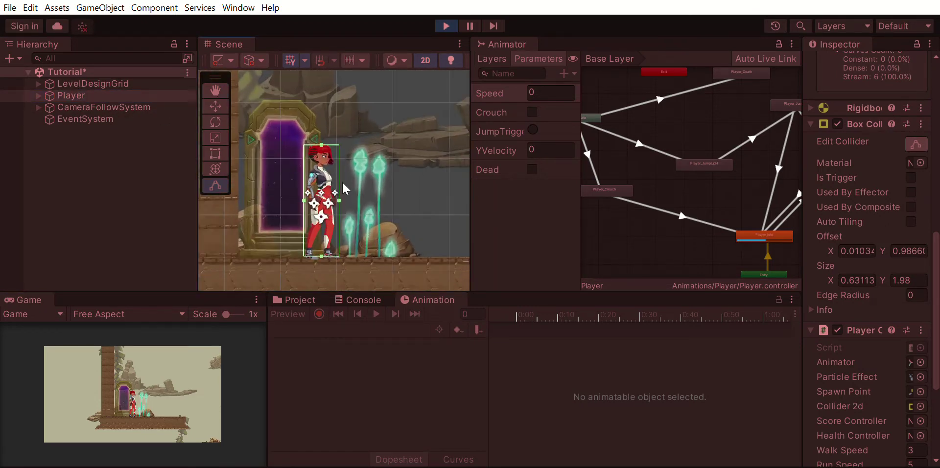
scroll(342, 182, up, 2)
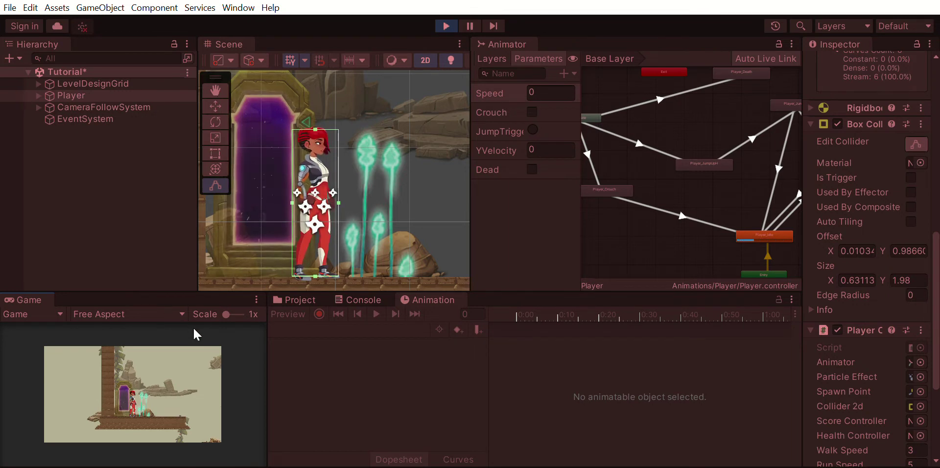
- Make the player crouch repeatedly in the running game to compare its sprite with the box collider outline
key(ctrl)
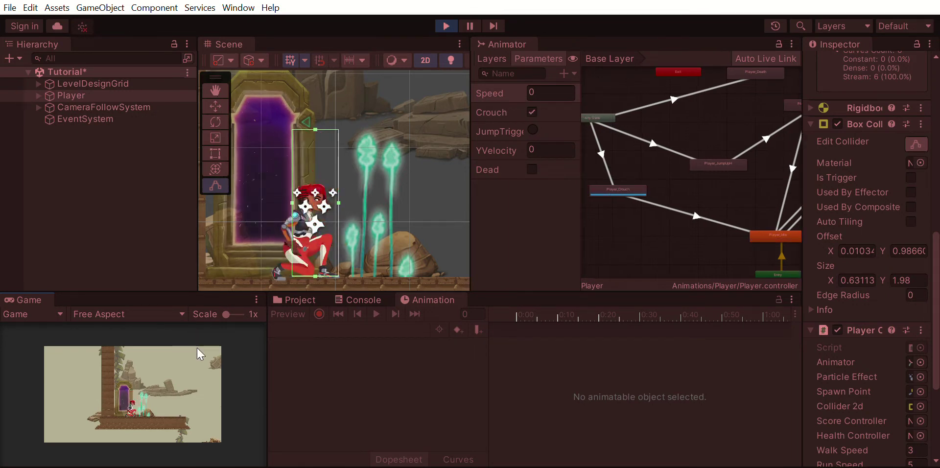
key(ctrl)
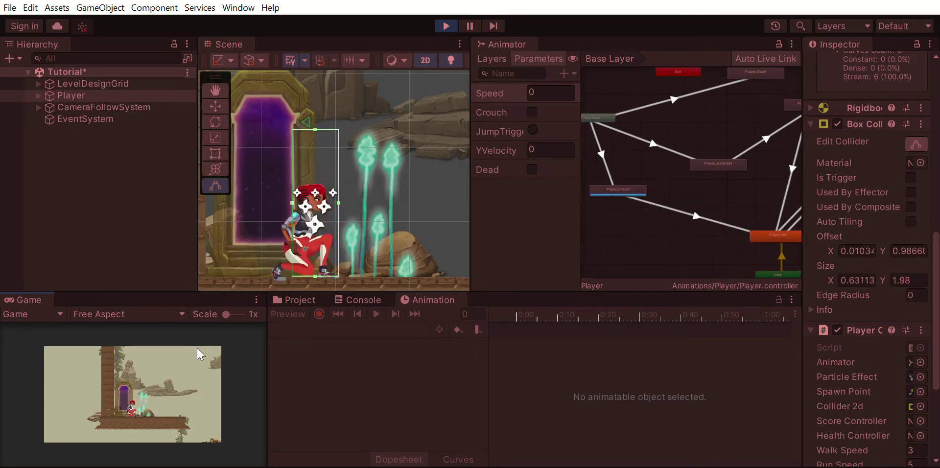
key(s)
key(ctrl)
key(s)
key(s)
key(s)
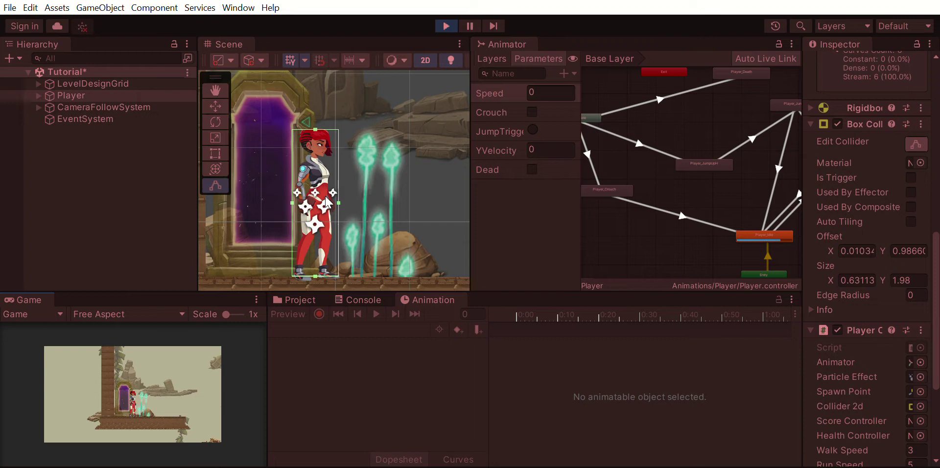
key(s)
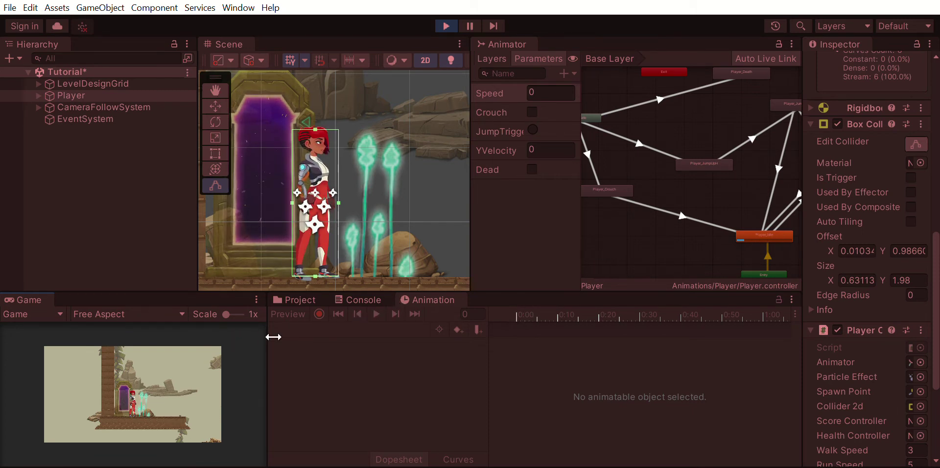
- Widen the Inspector so the Box Collider 2D fields show in full
mouse_move(275, 337)
mouse_down()
mouse_move(259, 341)
mouse_move(279, 339)
mouse_up()
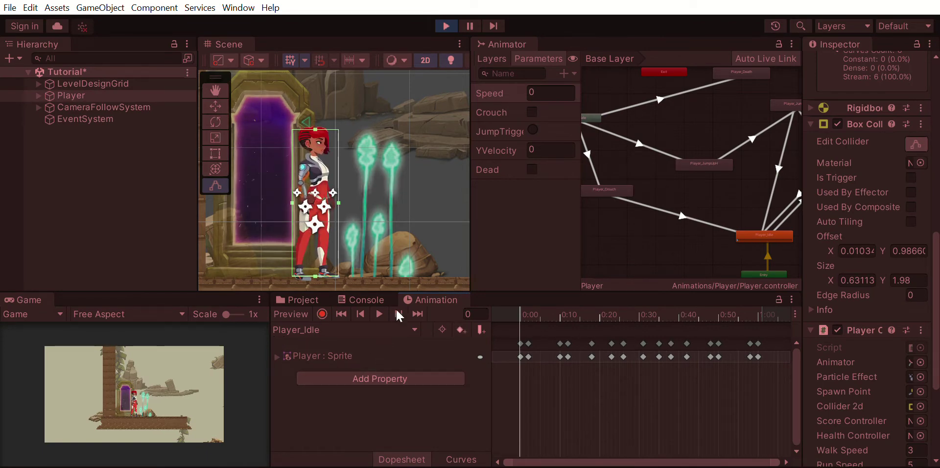
drag(803, 255, 718, 255)
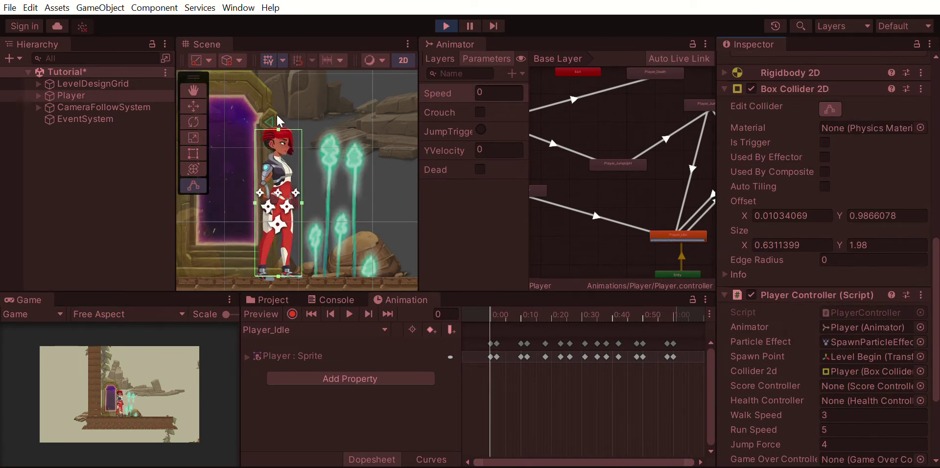
- Try shrinking the Player's box collider from its upper edge to a Size Y of about 0.92, and stretch it back to about 2
mouse_move(277, 118)
mouse_down()
mouse_move(281, 189)
mouse_move(283, 116)
mouse_up()
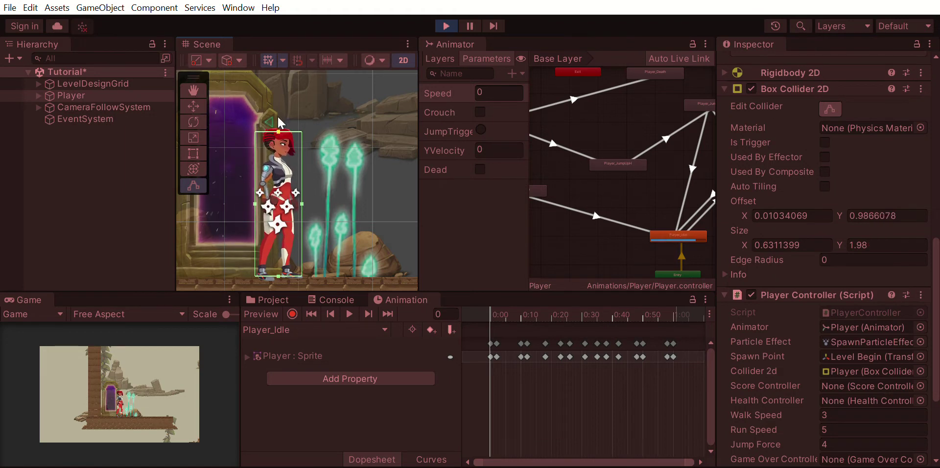
drag(280, 120, 291, 200)
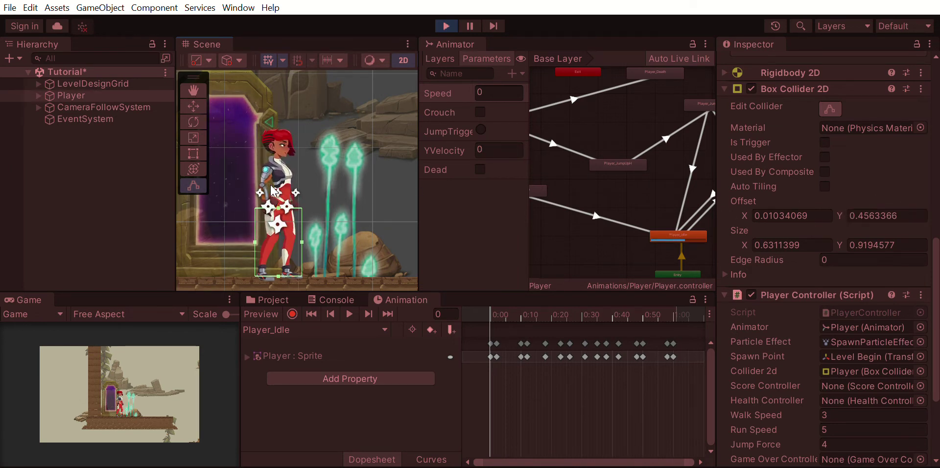
drag(278, 208, 278, 128)
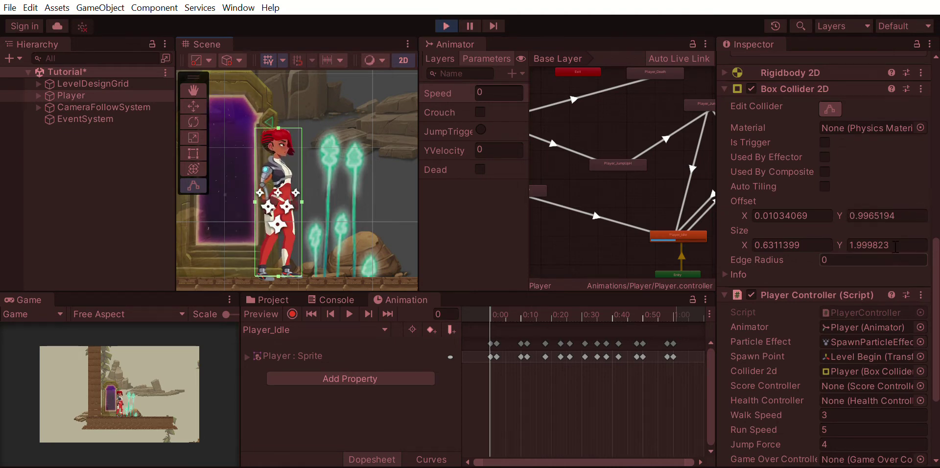
- Stop play mode and switch the Player's animation clip from Player_Idle to Player_Crouch
click(450, 22)
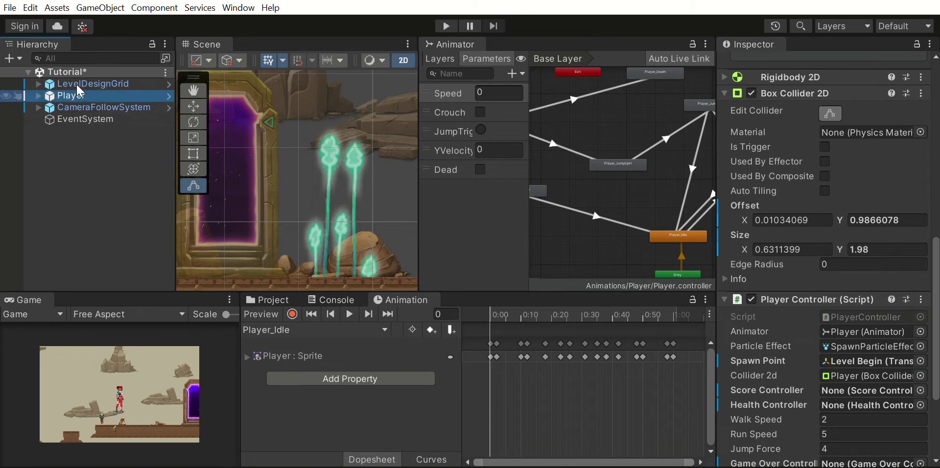
click(404, 284)
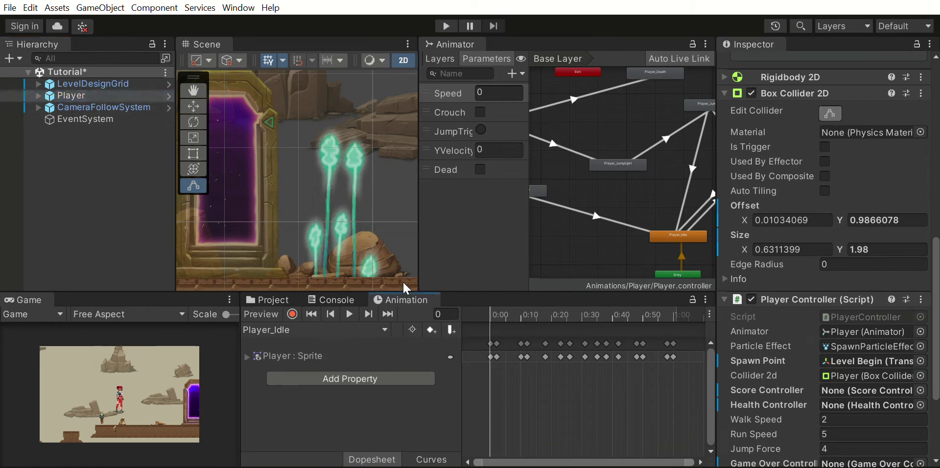
click(302, 327)
click(304, 338)
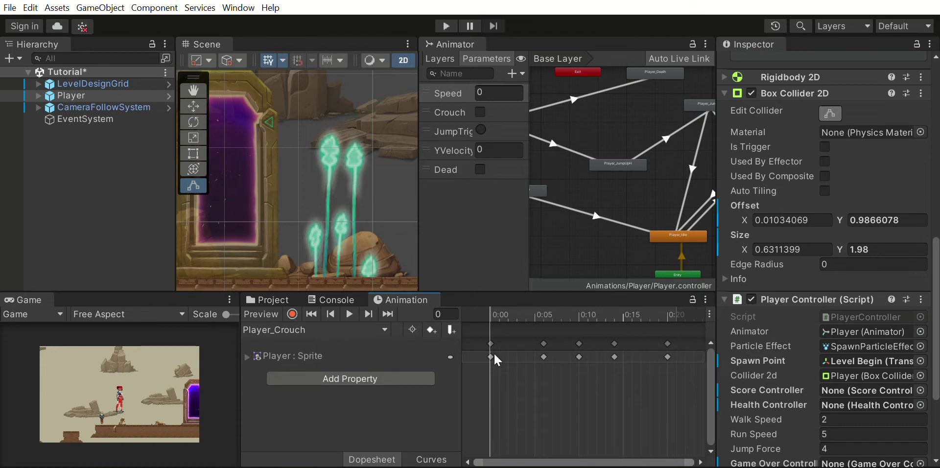
- Preview the Player_Crouch clip with the Player framed in the Scene view, and scrub back to frame 0
click(349, 312)
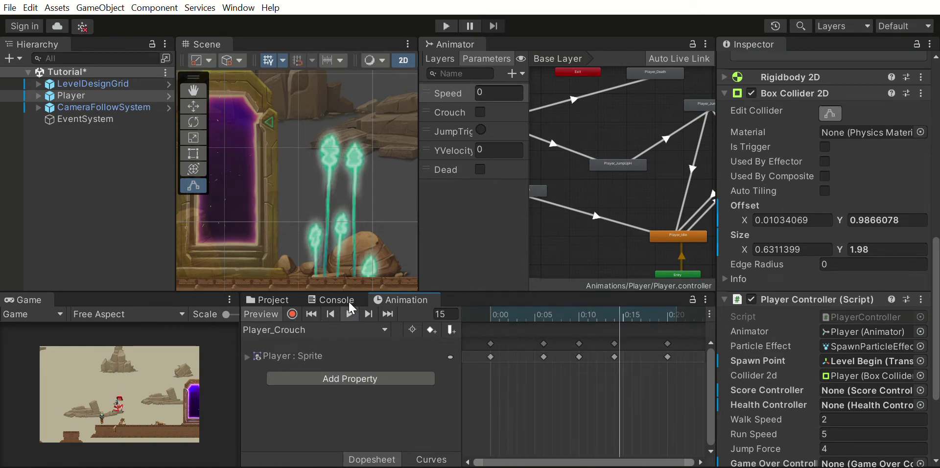
double_click(72, 95)
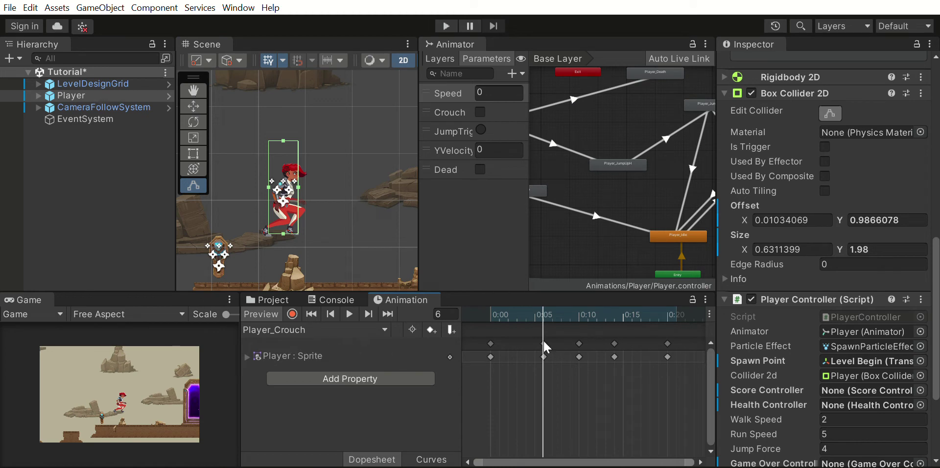
scroll(583, 342, down, 4)
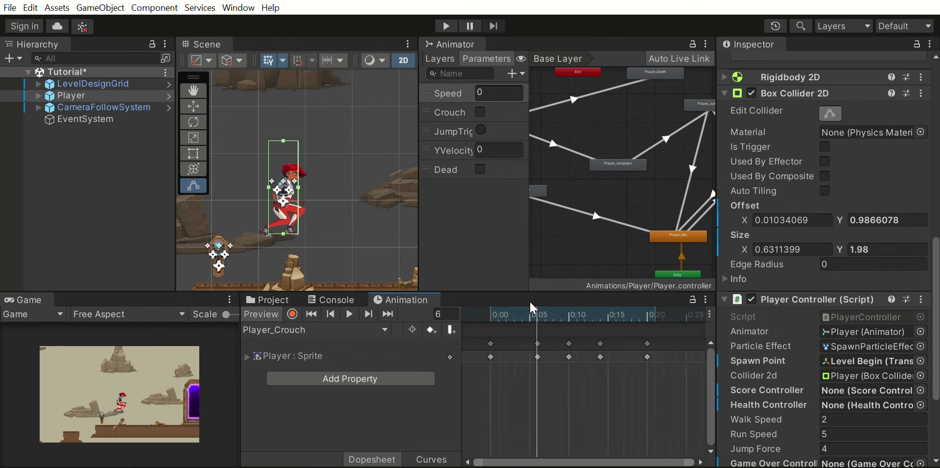
drag(520, 310, 492, 310)
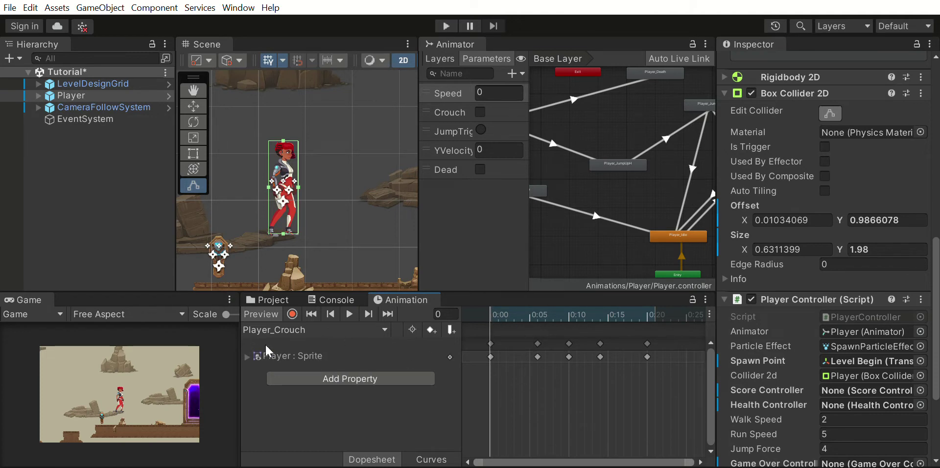
- Add the Box Collider 2D Offset and Size properties to the Player_Crouch clip
click(282, 353)
click(257, 356)
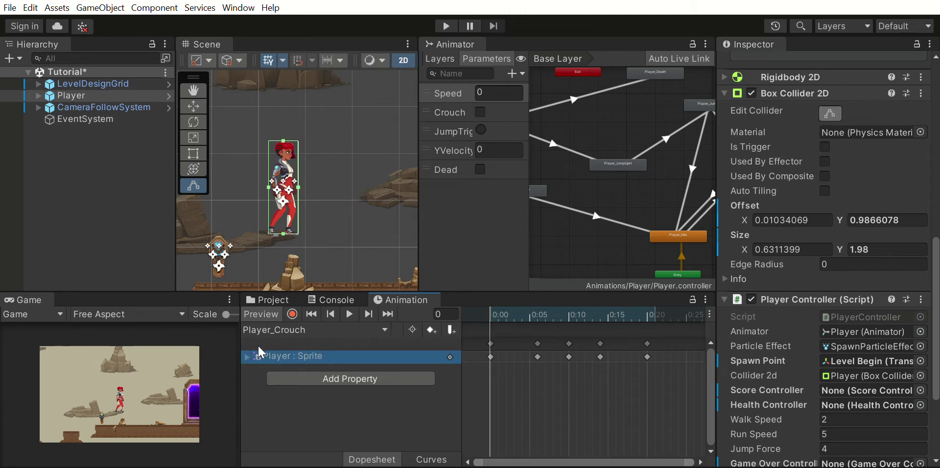
click(341, 368)
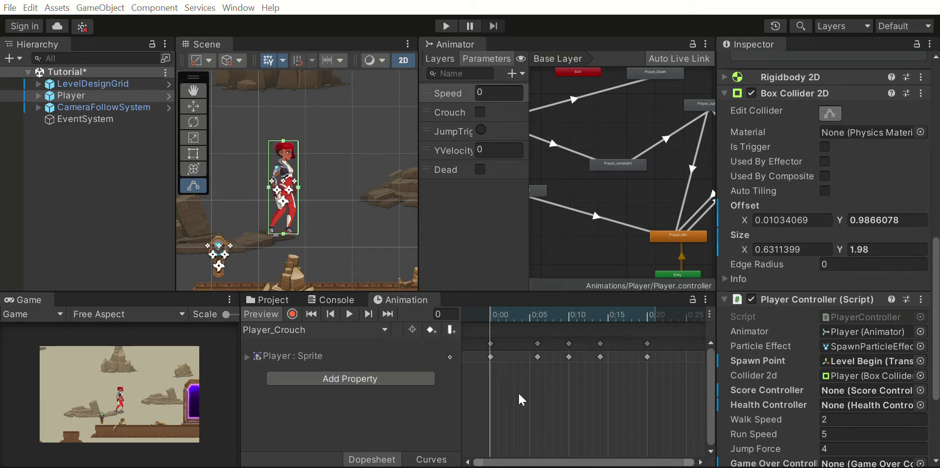
click(751, 401)
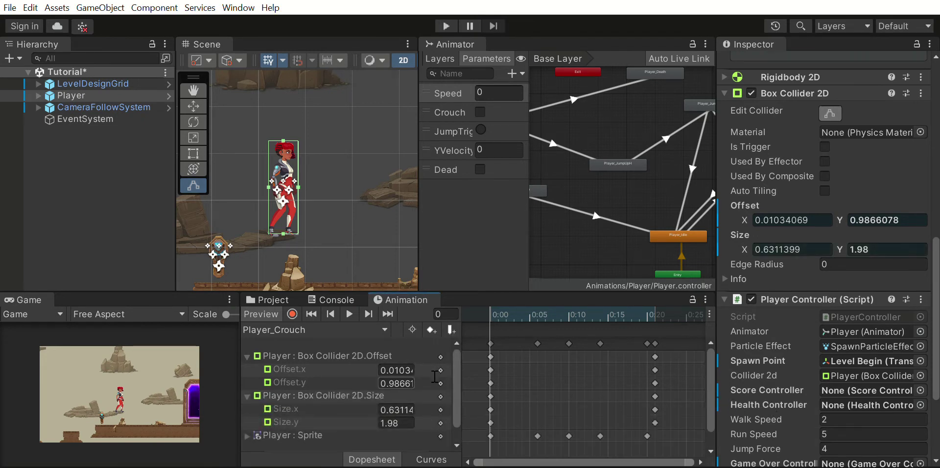
- At frame 21 of Player_Crouch, set the box collider's Offset X and Y and Size X and Y all to 1
mouse_move(489, 309)
mouse_down()
mouse_move(489, 298)
mouse_move(504, 295)
mouse_move(490, 299)
mouse_up()
scroll(489, 338, down, 1)
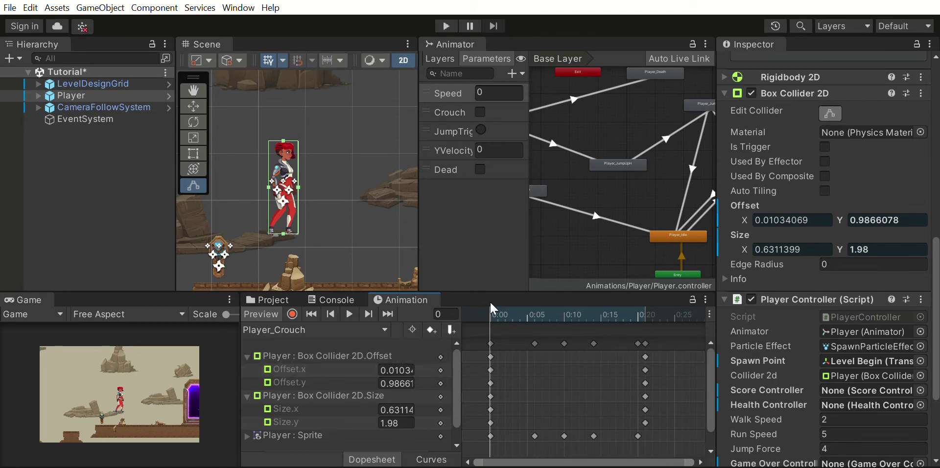
drag(490, 314, 637, 306)
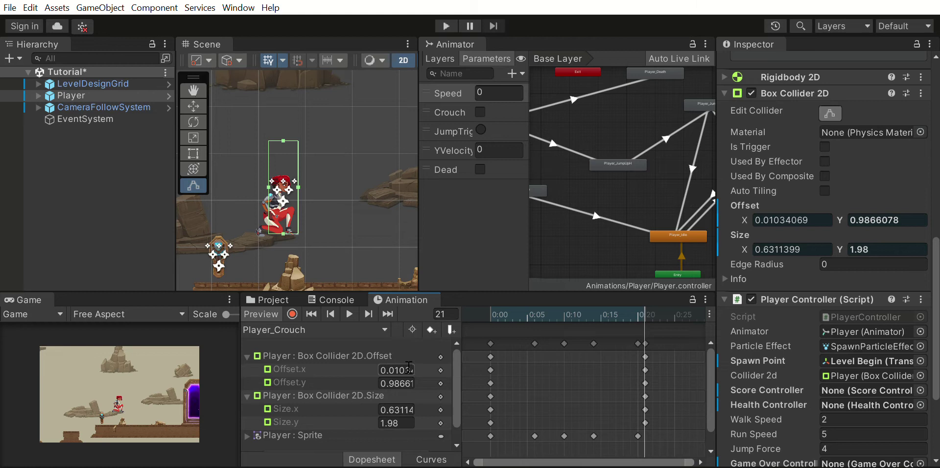
text(1)
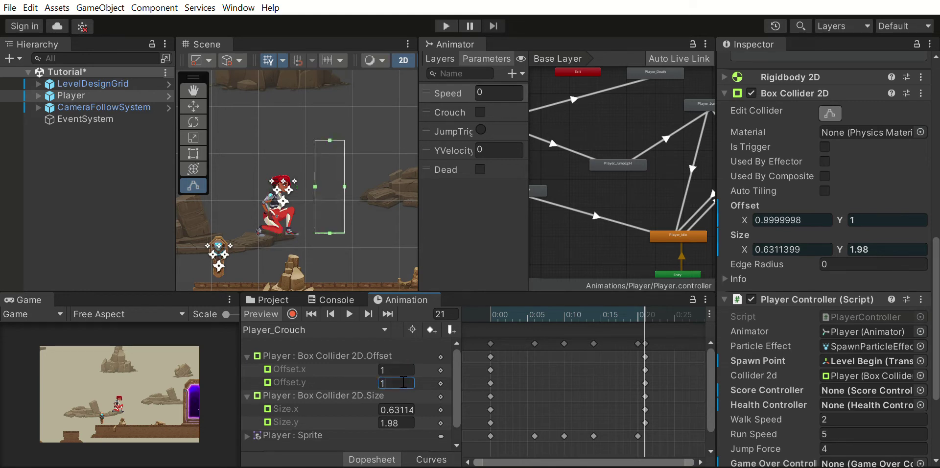
click(407, 410)
text(1)
click(409, 422)
text(1)
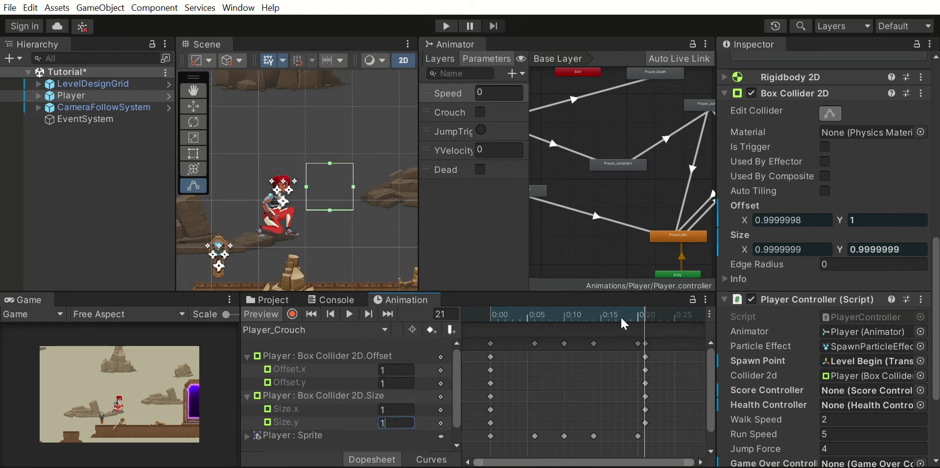
- Try lowering the collider's upper edge at frame 0 to a Size Y of about 0.94 and Offset Y of about 0.47, and undo it
drag(644, 300, 492, 310)
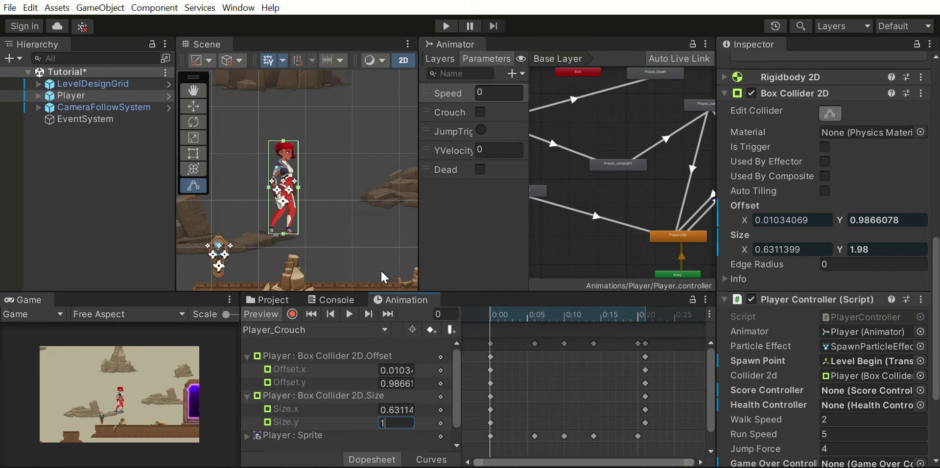
scroll(380, 270, down, 1)
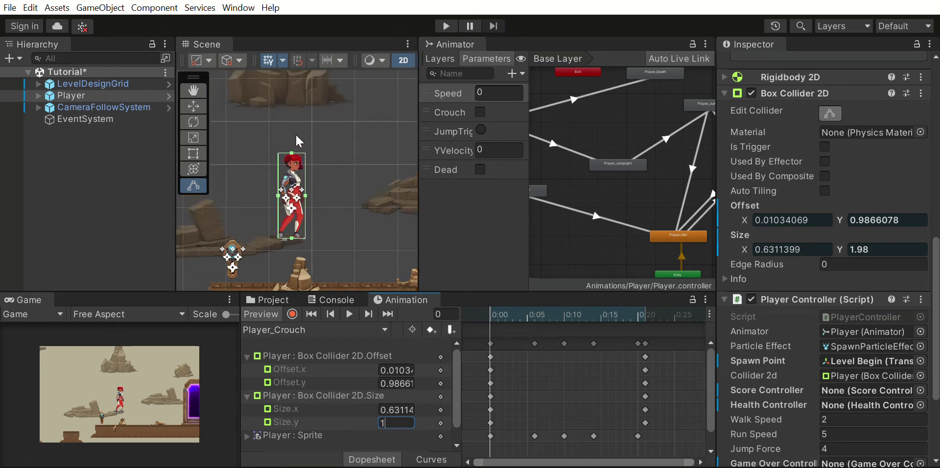
drag(292, 140, 298, 186)
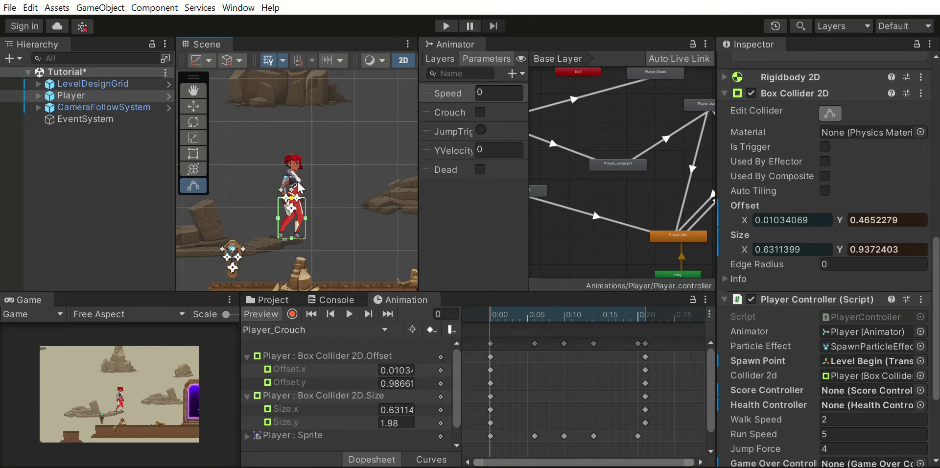
click(878, 215)
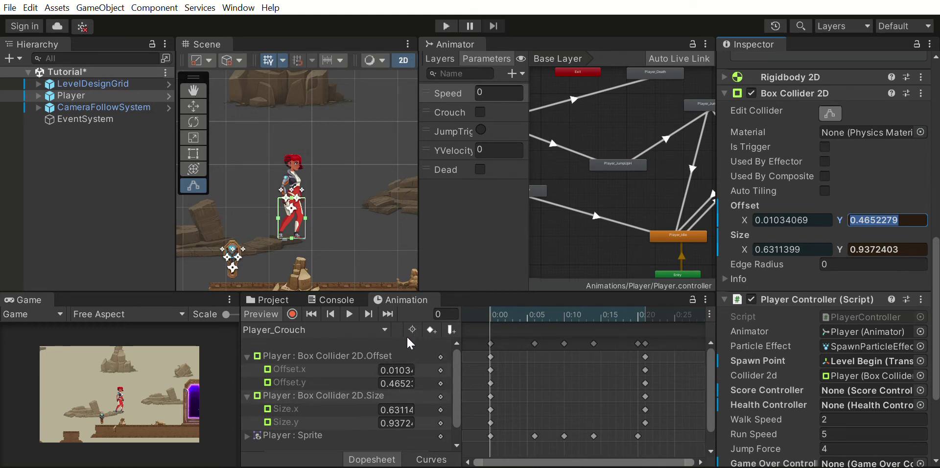
key(ctrl+z)
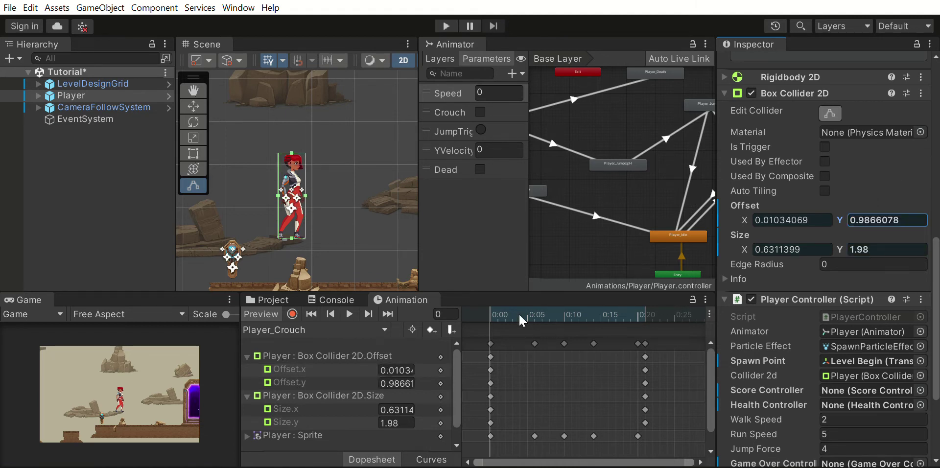
- Compare the box collider's Offset and Size values at frame 21 with those at frame 0 of Player_Crouch
drag(492, 300, 644, 300)
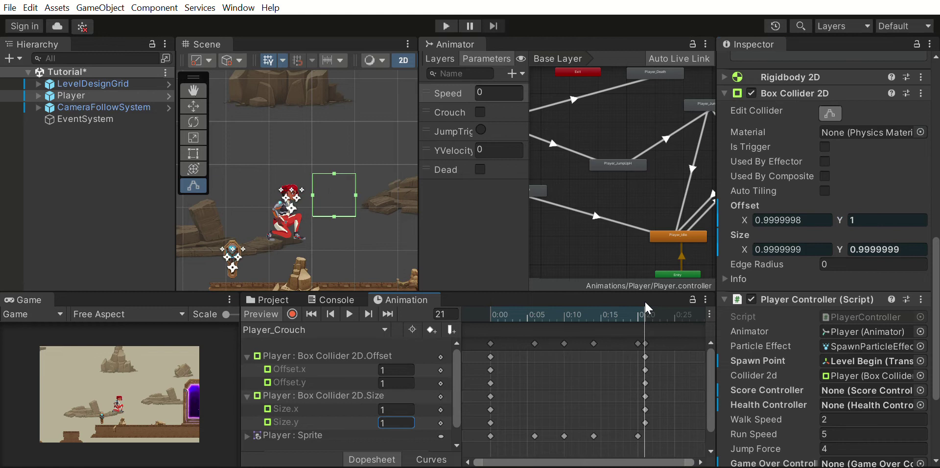
click(886, 219)
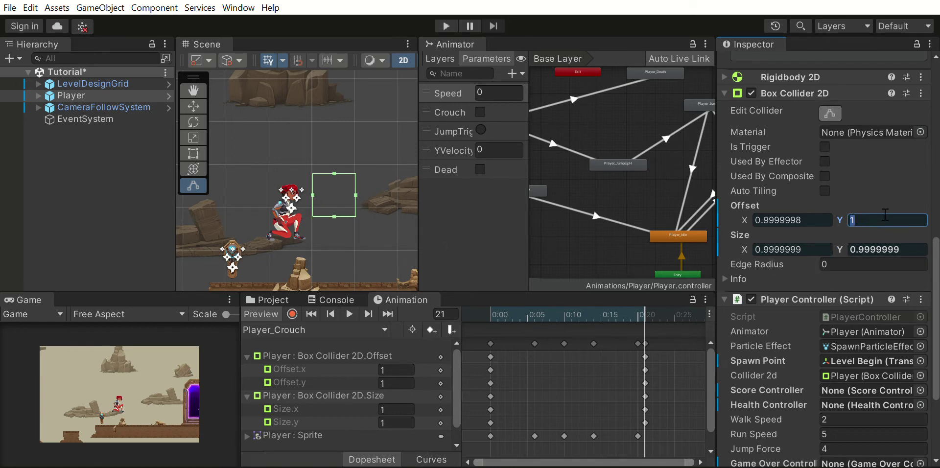
click(402, 364)
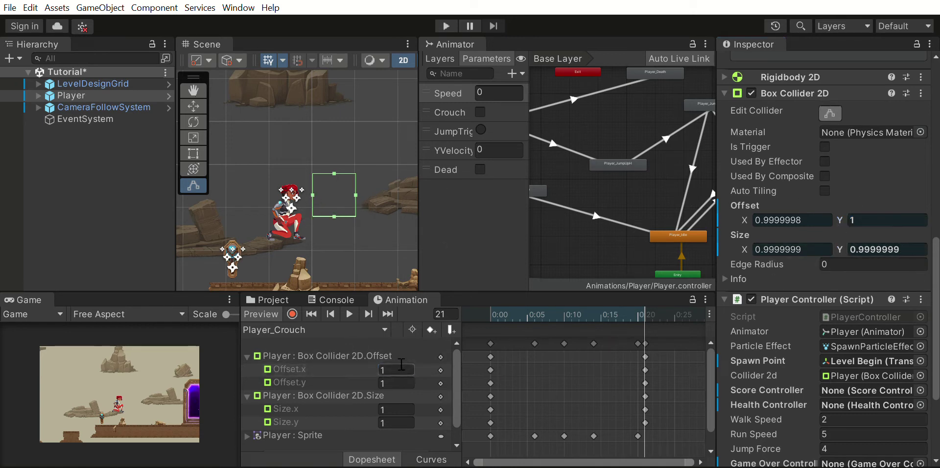
click(402, 368)
drag(645, 313, 507, 314)
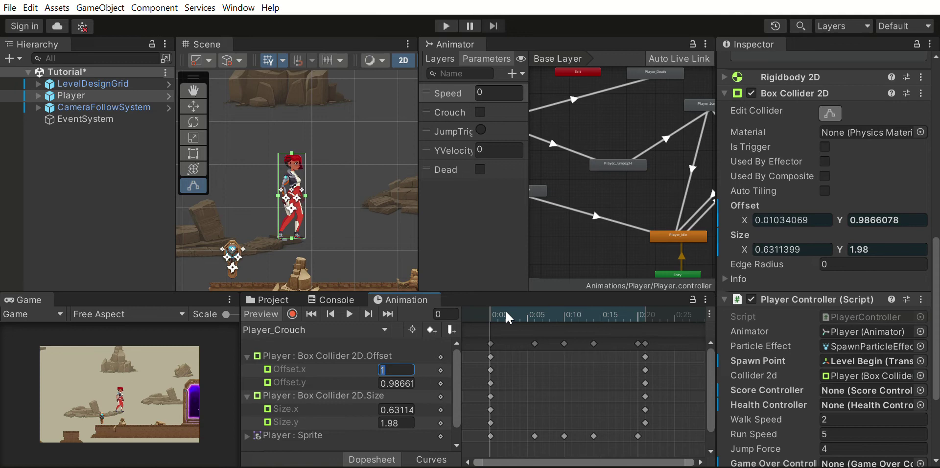
- Delete the box collider keyframes at frame 21 of Player_Crouch and collapse the Offset and Size properties
click(645, 343)
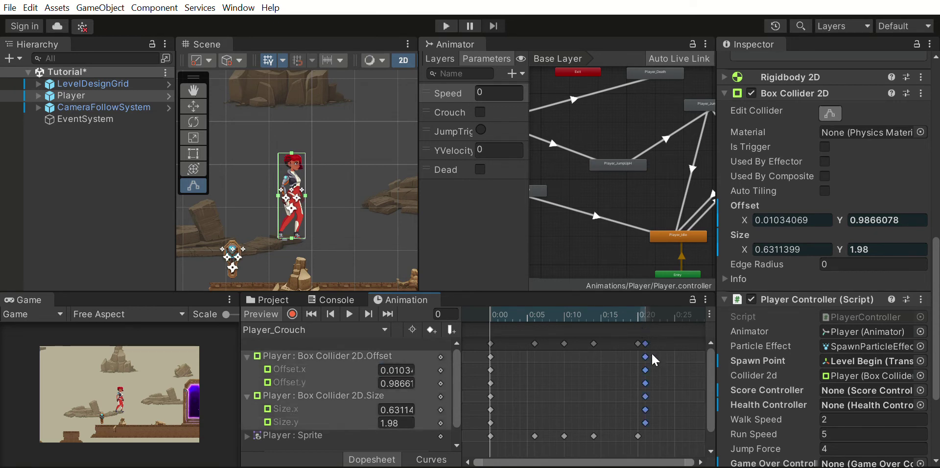
key(Delete)
drag(491, 306, 644, 316)
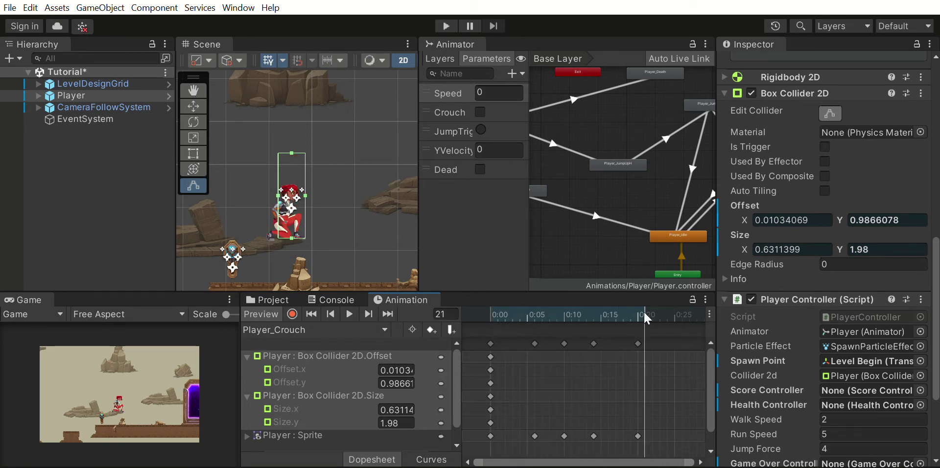
click(247, 356)
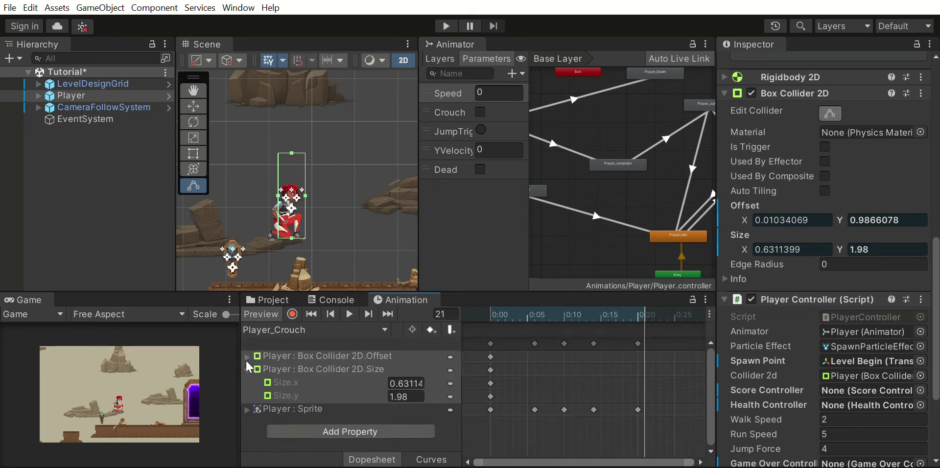
click(247, 370)
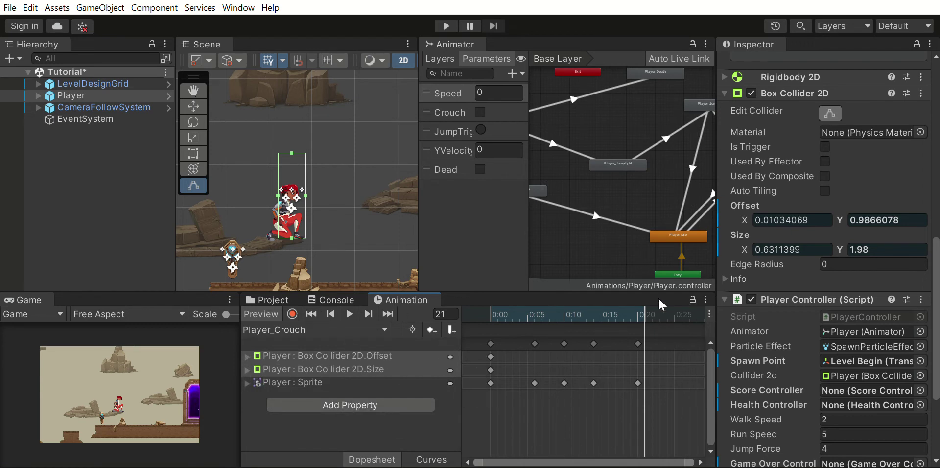
drag(646, 301, 490, 311)
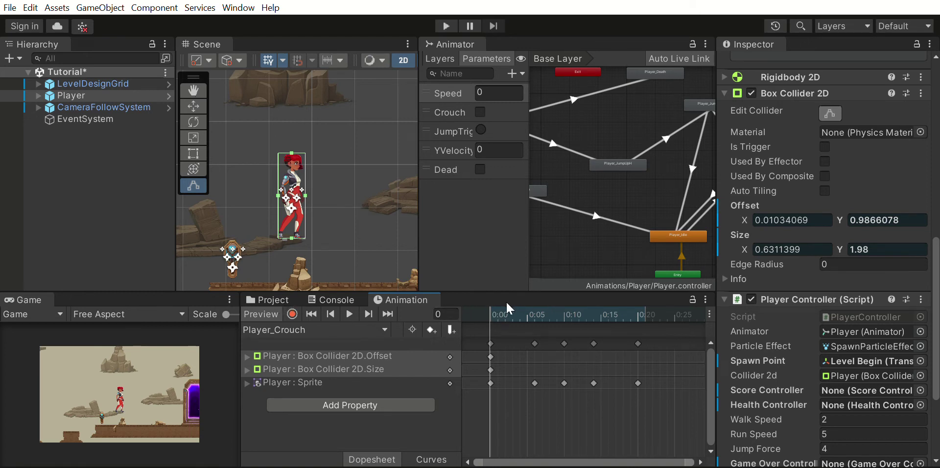
- Record collider keyframes at frame 22 with the upper edge lowered to Size Y about 1.24 and Offset Y about 0.62, and expand both properties
drag(506, 307, 652, 307)
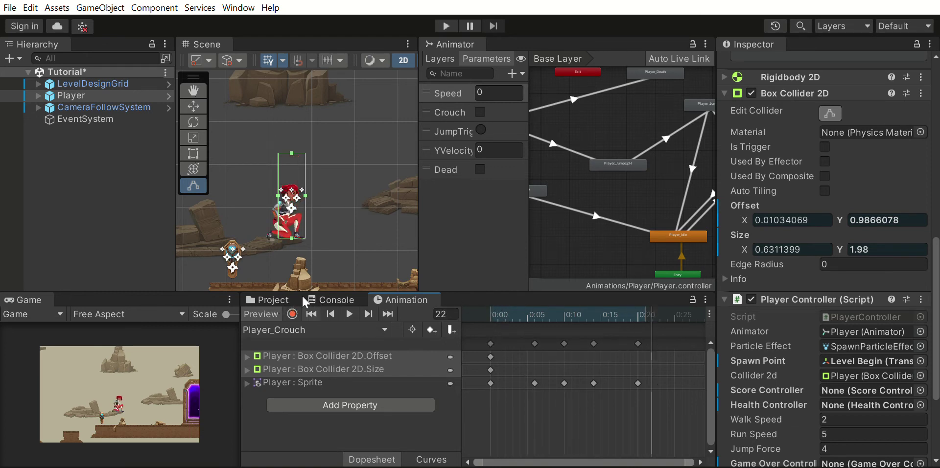
click(293, 314)
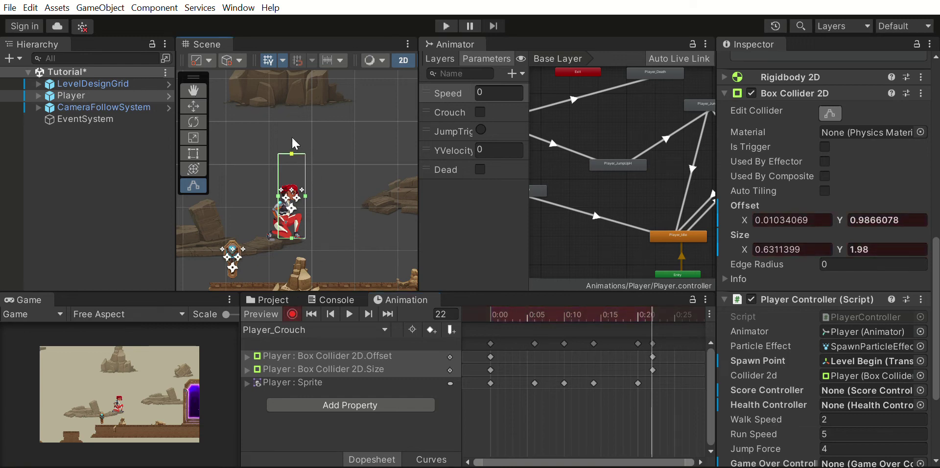
drag(292, 139, 292, 169)
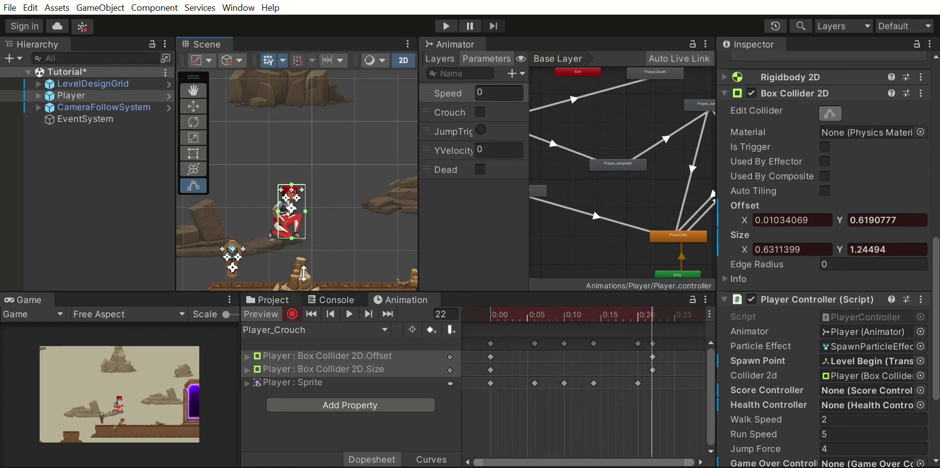
click(294, 313)
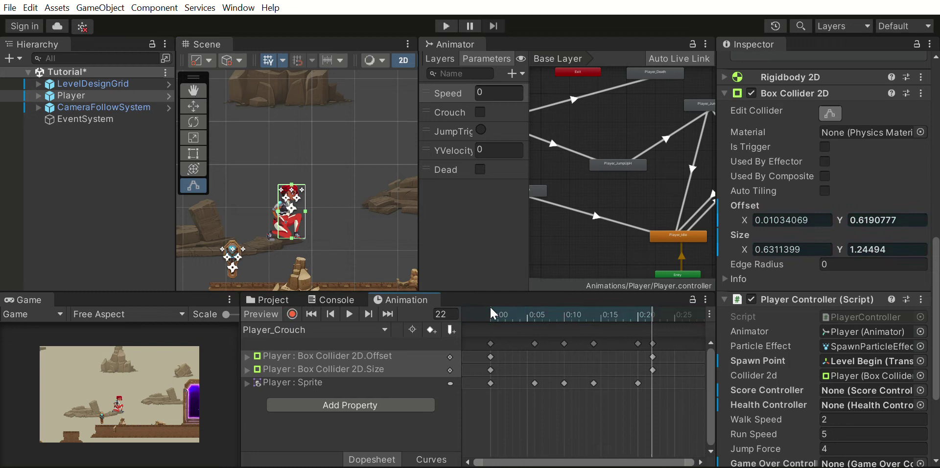
click(248, 356)
click(247, 395)
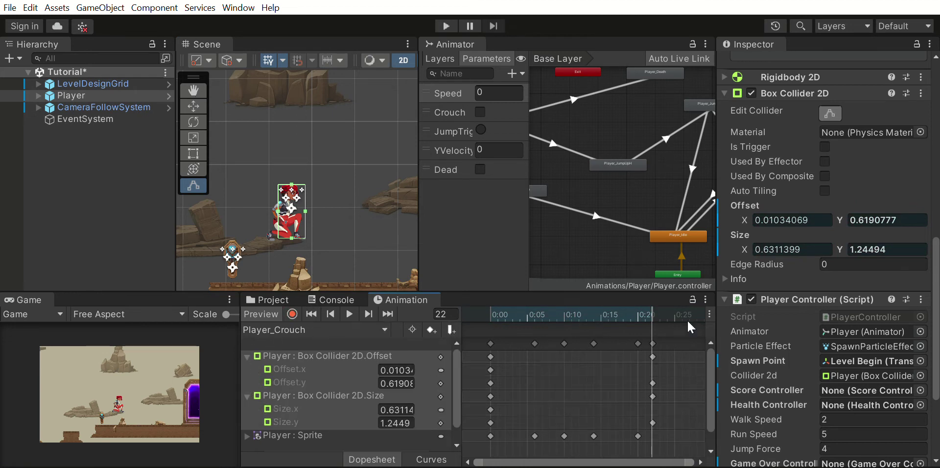
mouse_move(651, 314)
mouse_down()
mouse_move(506, 308)
mouse_move(492, 311)
mouse_move(653, 320)
mouse_move(477, 319)
mouse_move(652, 318)
mouse_move(510, 327)
mouse_move(653, 329)
mouse_up()
- Play-test the scene, making the player crouch and stand to check how the box collider follows the sprite, and stop playing
click(445, 24)
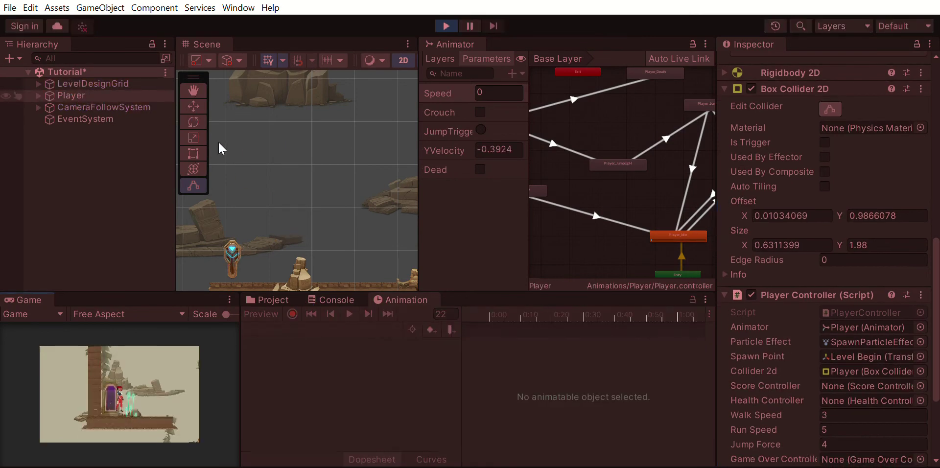
scroll(288, 171, up, 5)
scroll(347, 124, down, 5)
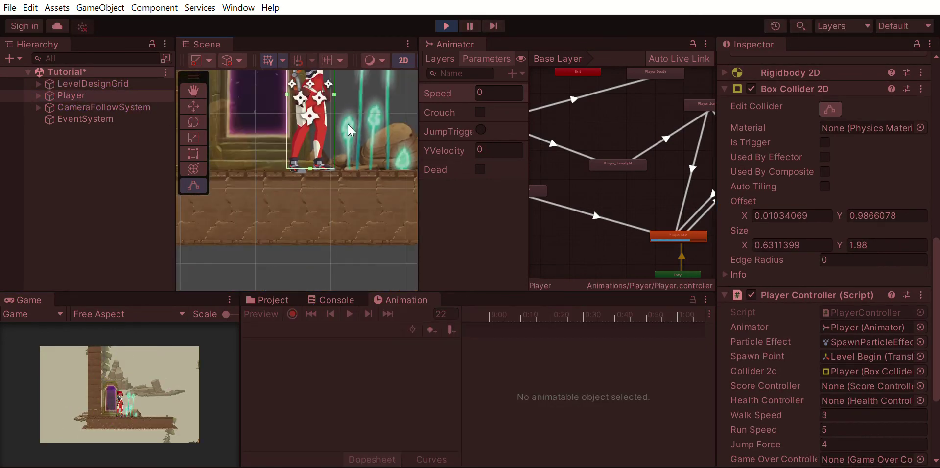
scroll(349, 147, up, 2)
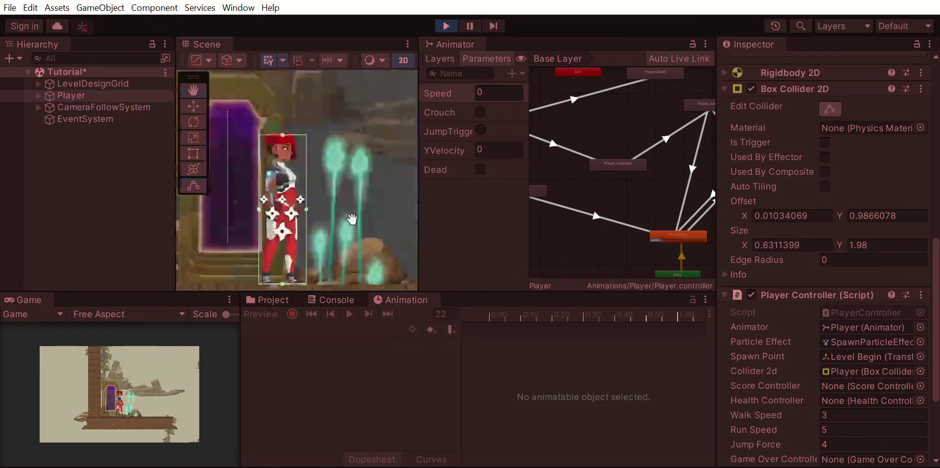
click(195, 370)
key(ctrl)
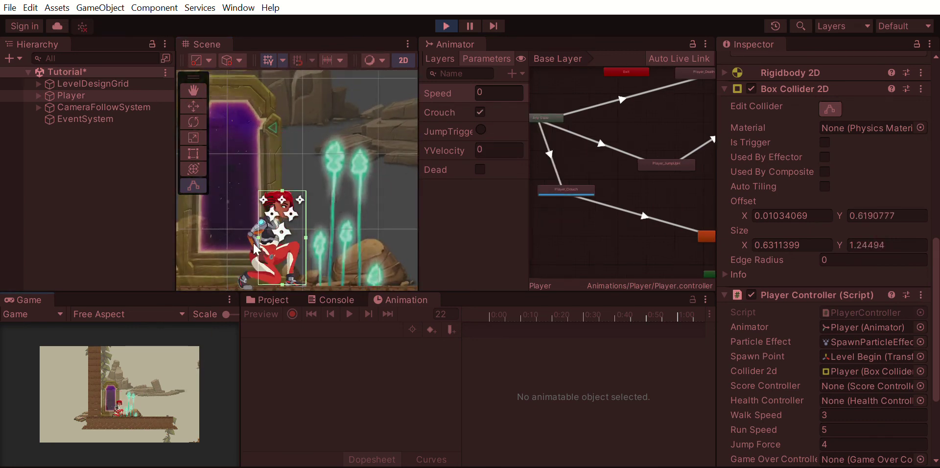
click(274, 184)
key(ctrl)
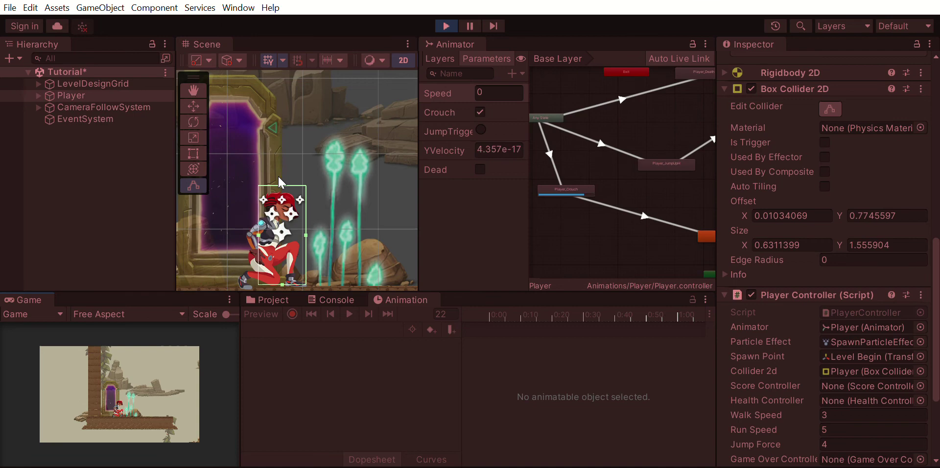
key(s)
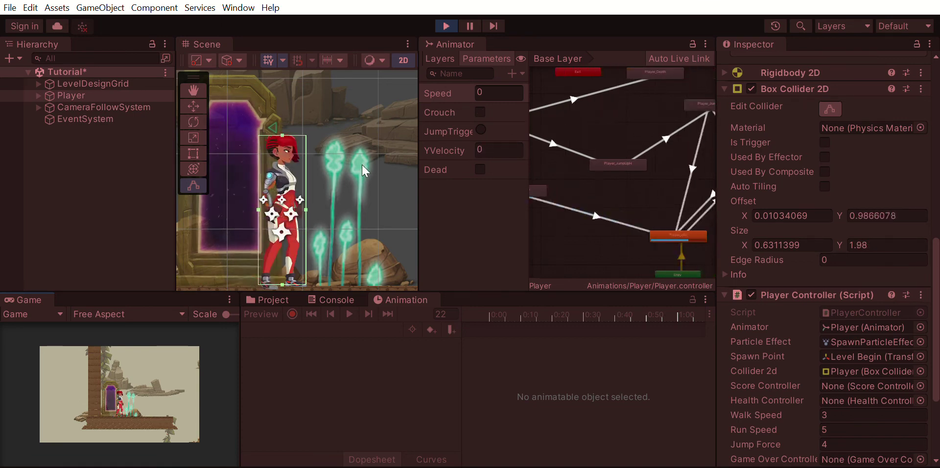
click(448, 22)
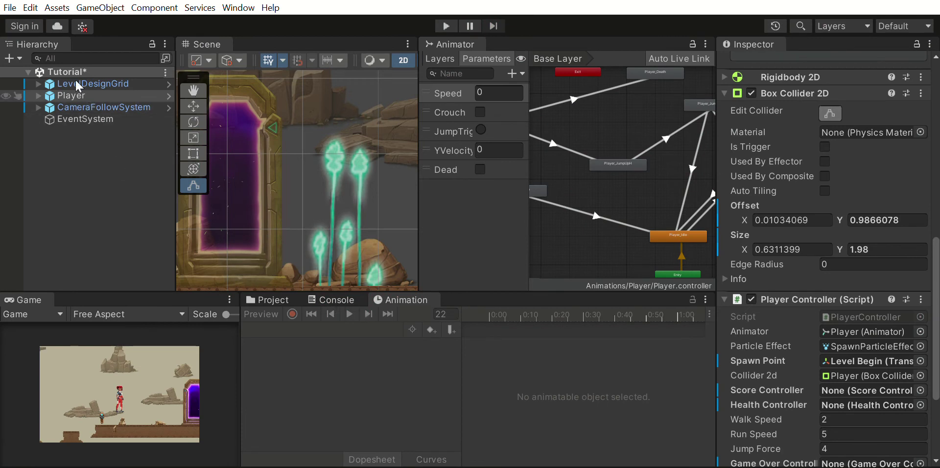
- Reselect the Player and reopen its Player_Crouch clip for editing
click(73, 96)
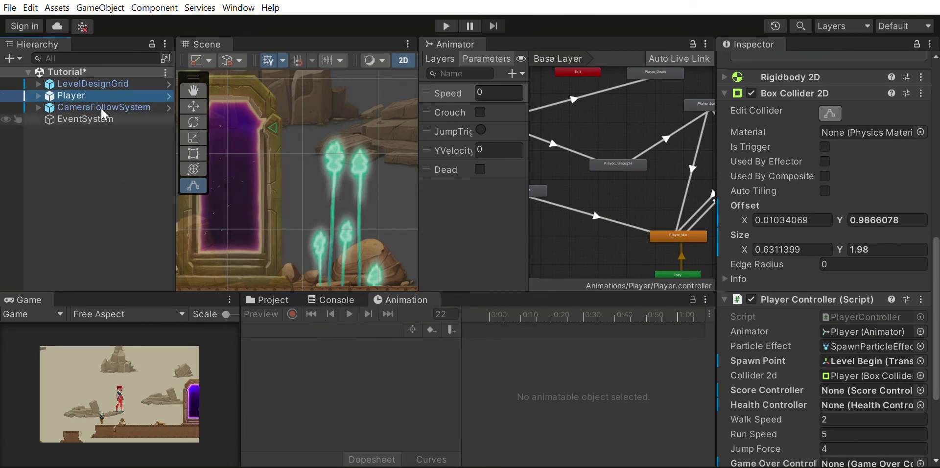
click(546, 380)
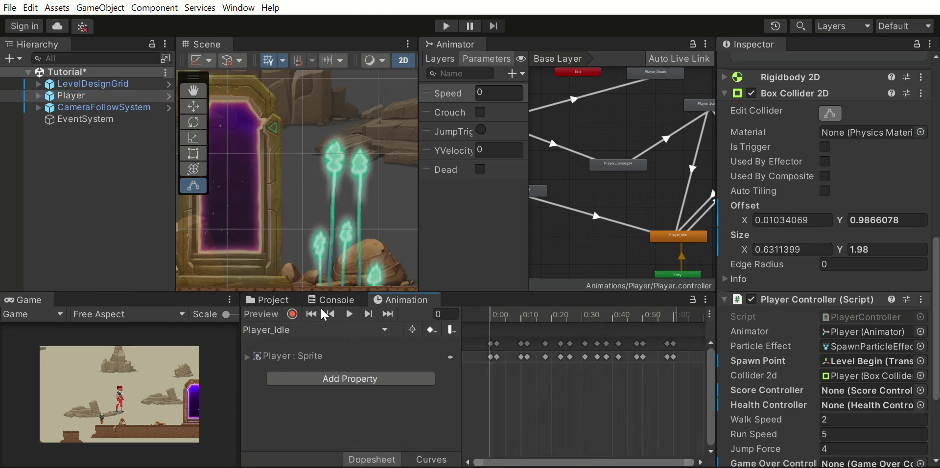
click(305, 330)
click(309, 343)
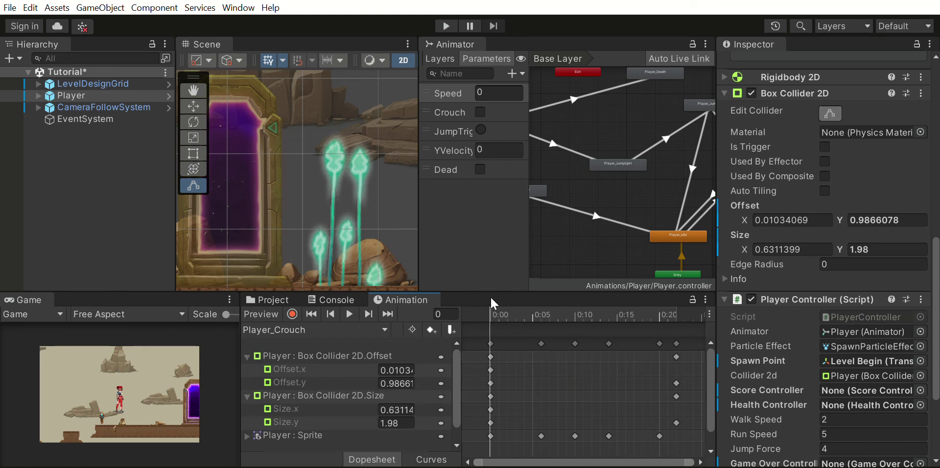
- Record collider keyframes at frame 6 with the upper edge lowered to the sprite's head, Size Y about 1.50 and Offset Y about 0.75
click(496, 312)
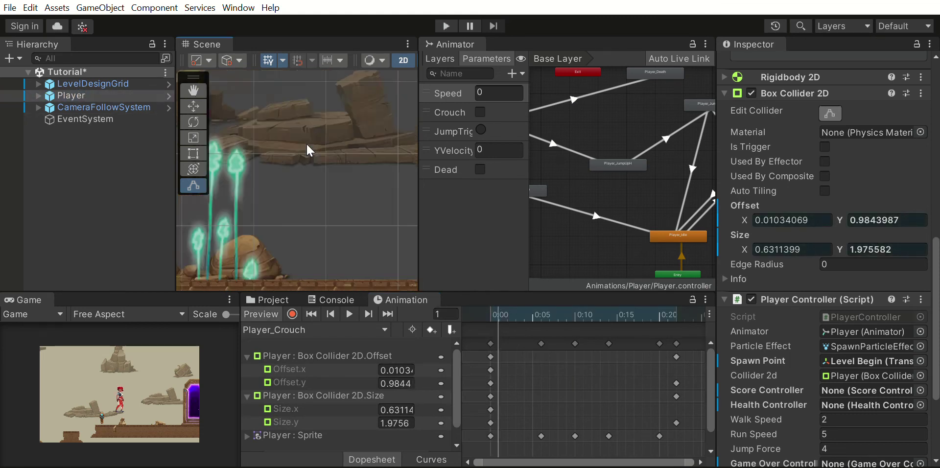
key(f)
drag(499, 309, 539, 307)
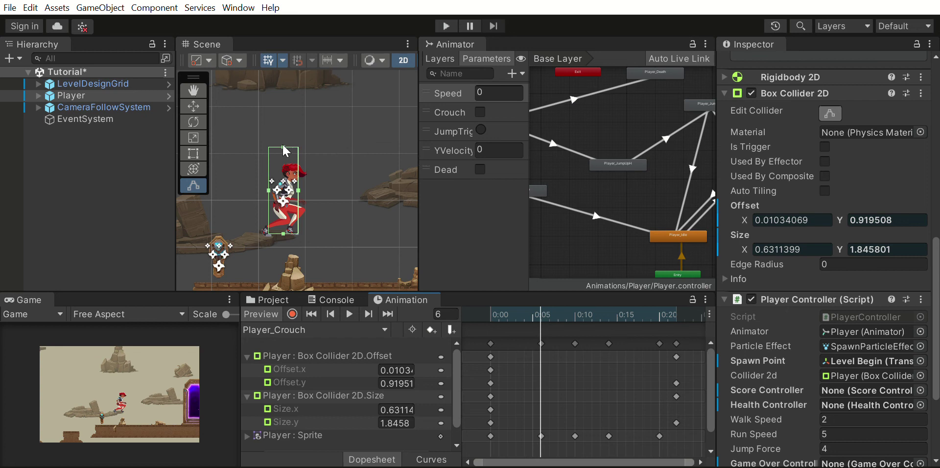
click(294, 314)
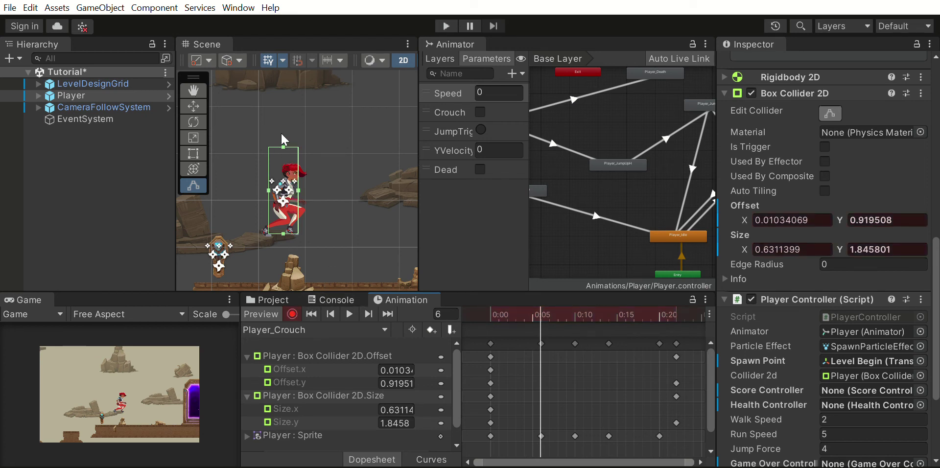
drag(281, 135, 286, 148)
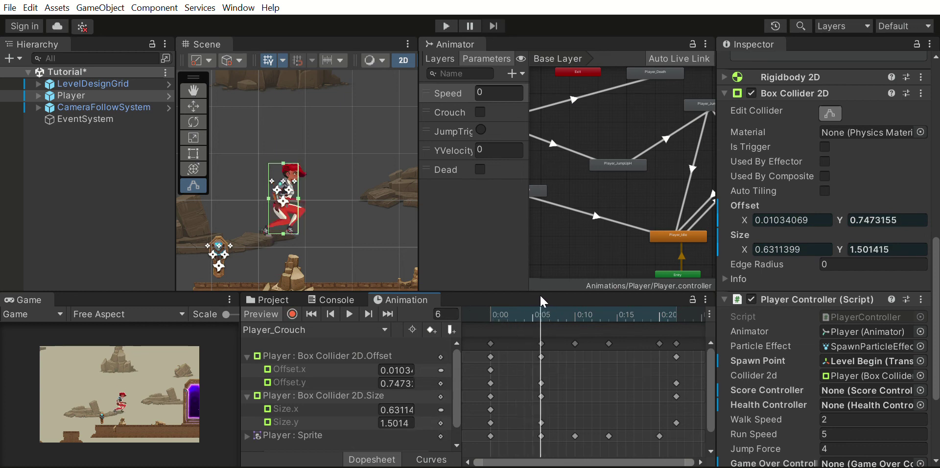
- Record collider keyframes at frame 11 with Size Y about 1.25 and Offset Y about 0.62, and return the playhead to frame 0
drag(538, 307, 582, 316)
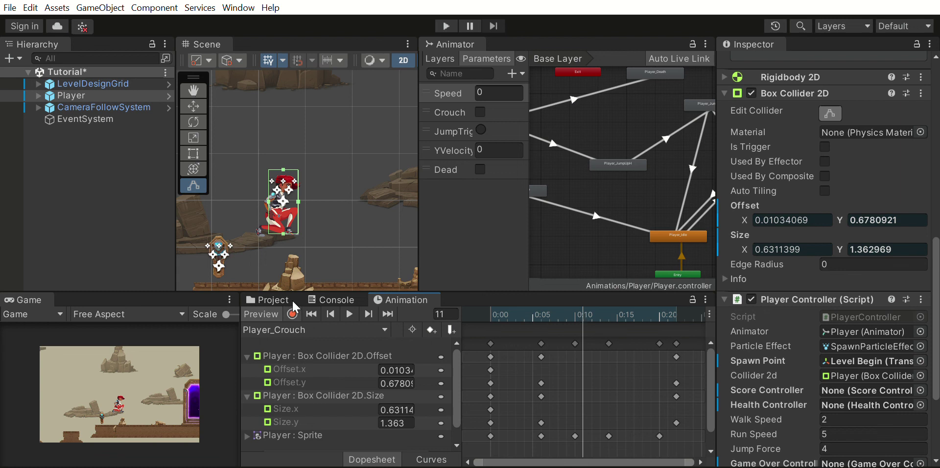
click(292, 314)
scroll(289, 157, up, 4)
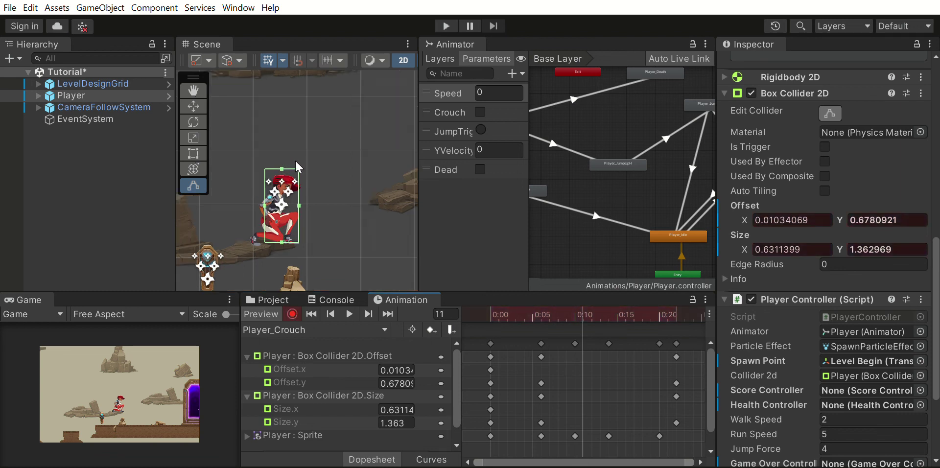
drag(275, 155, 281, 163)
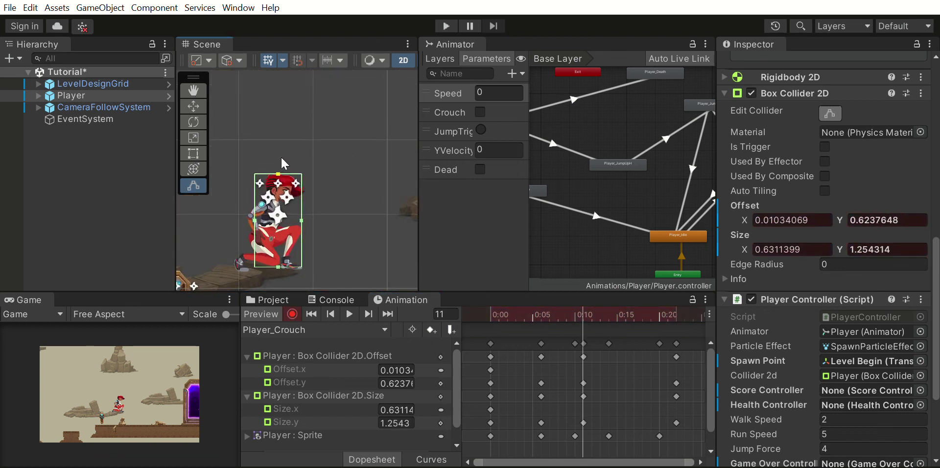
click(292, 314)
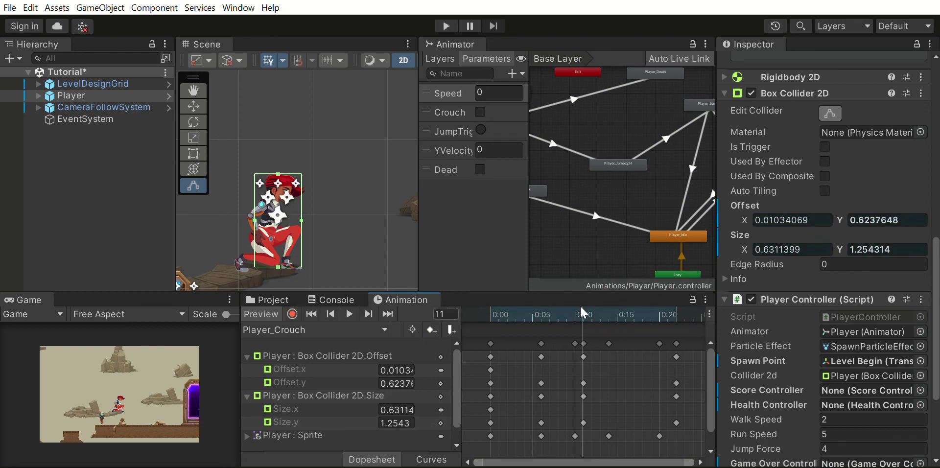
drag(583, 311, 491, 314)
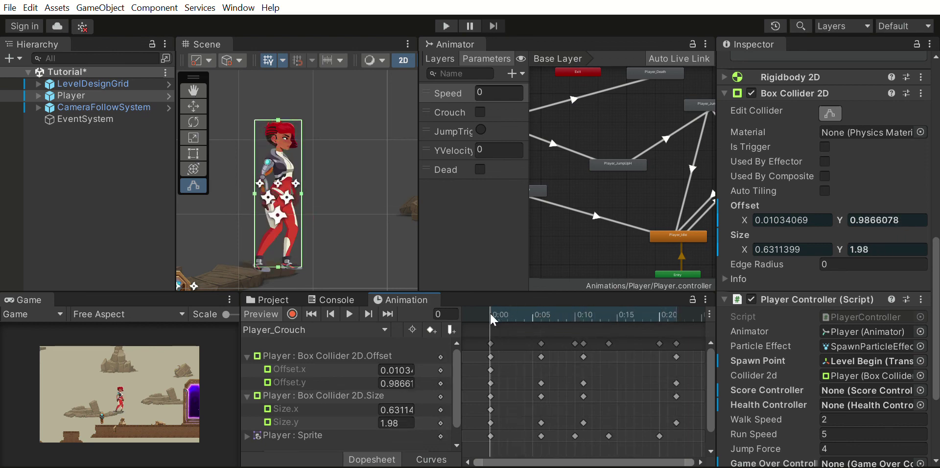
- Dock the Project window alongside the Game view and bring the Game view to the front
click(272, 300)
drag(272, 300, 336, 307)
drag(100, 289, 83, 289)
click(22, 300)
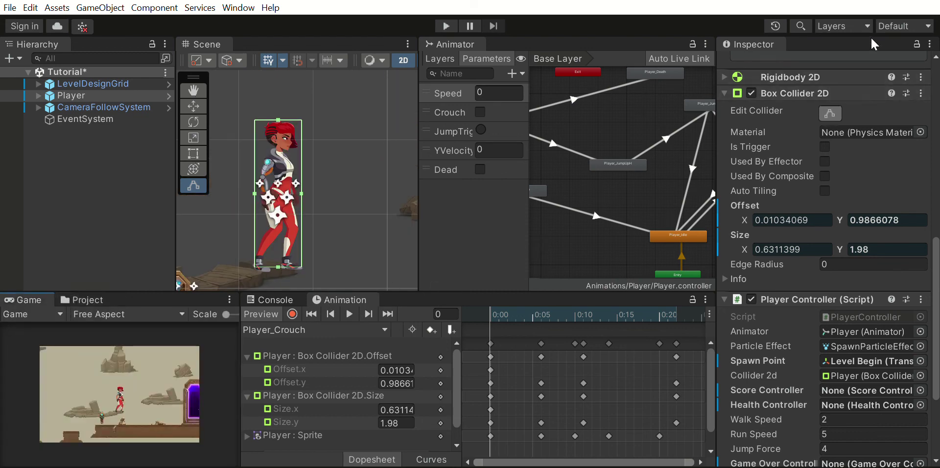